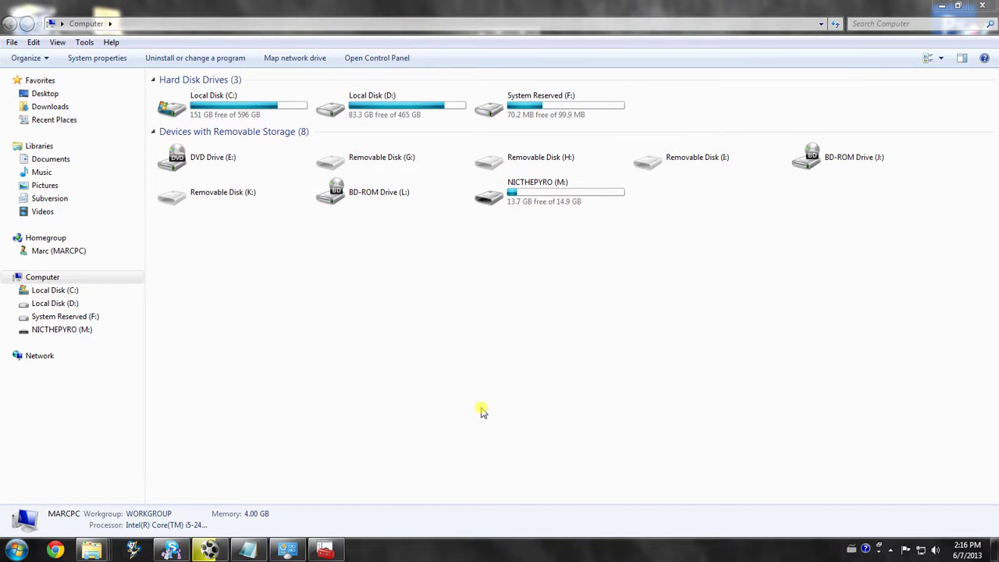
Minimize the Computer window and move the System window to the centre of the desktop.
click(939, 7)
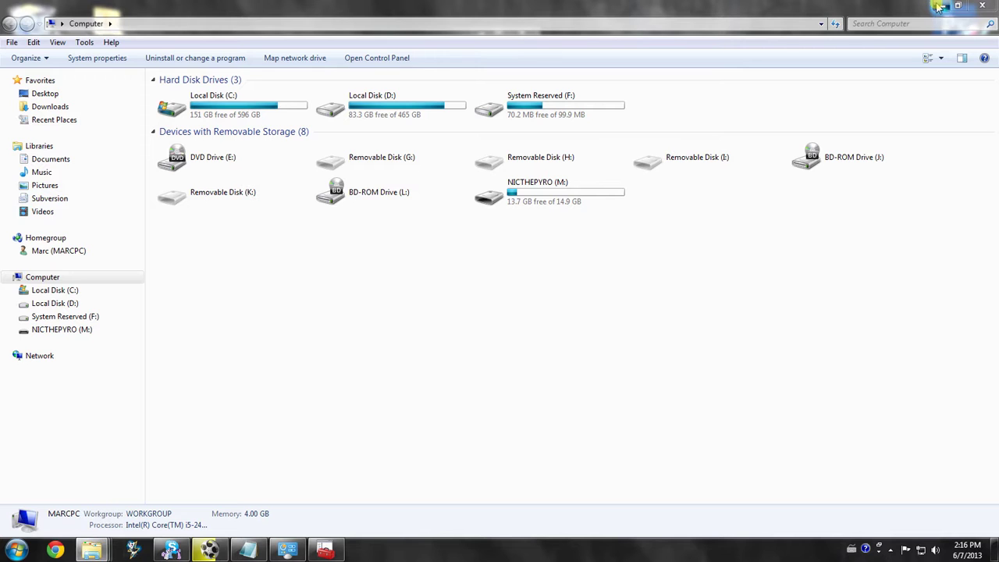
drag(576, 73, 700, 134)
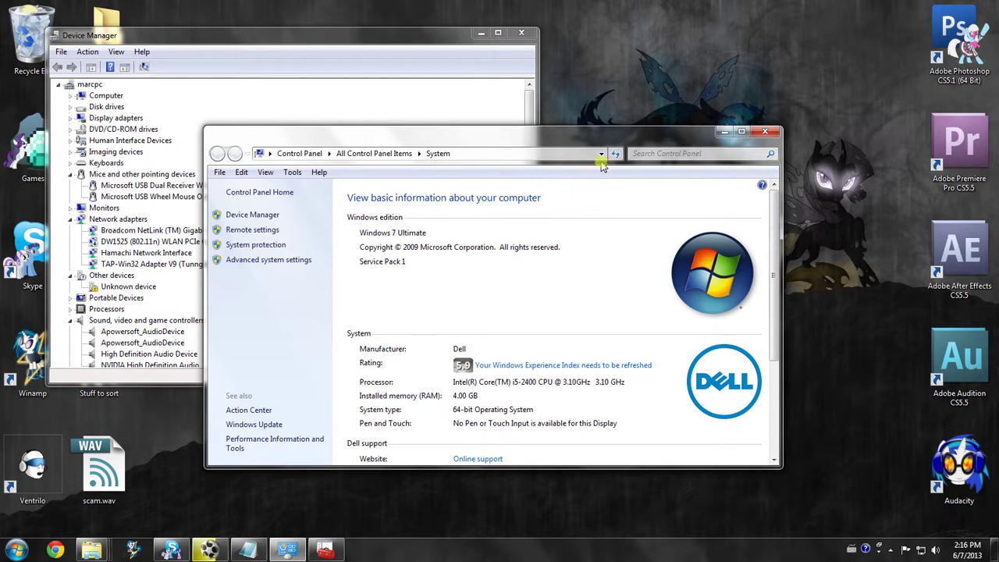
drag(599, 139, 591, 125)
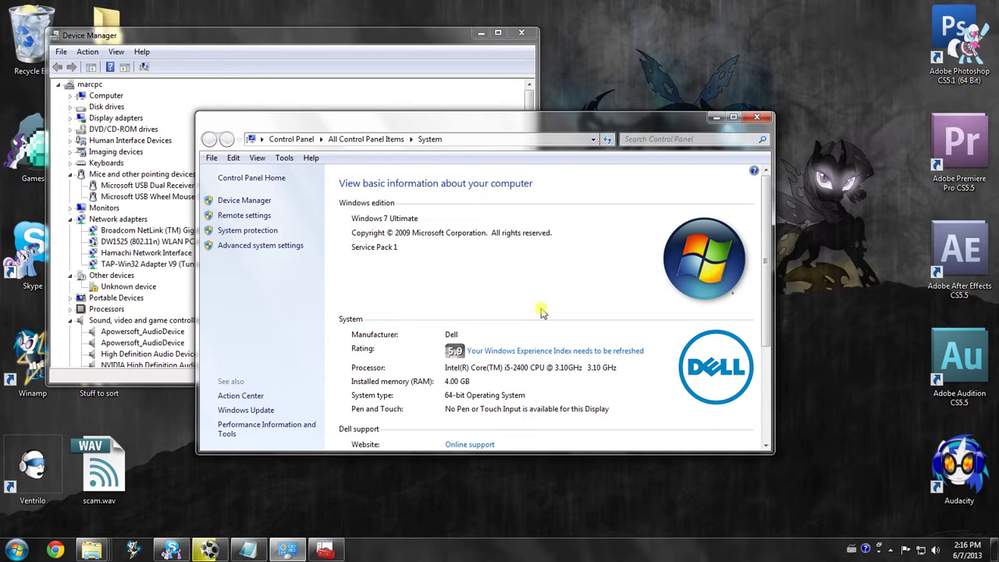
Open the Computer's Properties from the Start menu to show the System page.
click(756, 118)
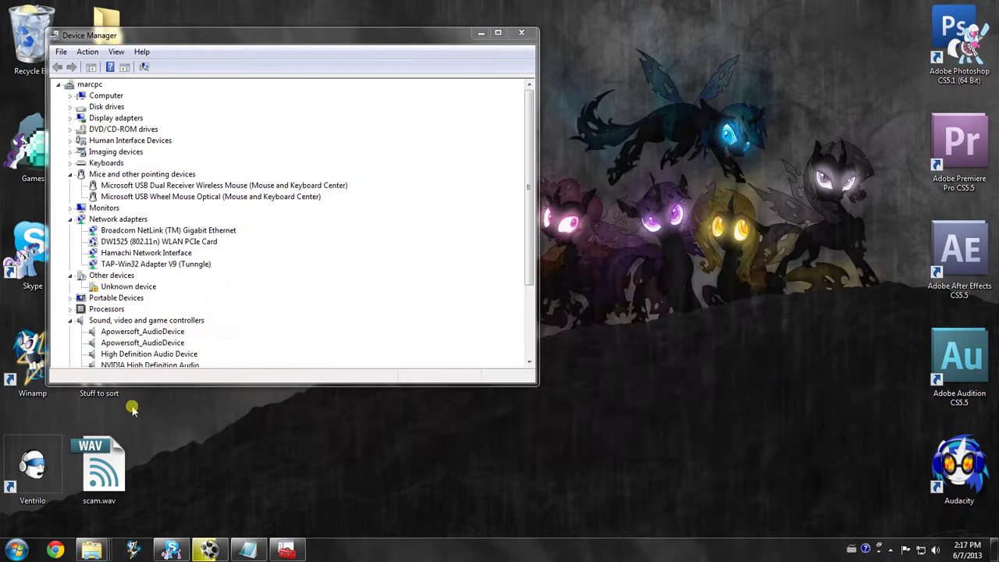
click(17, 550)
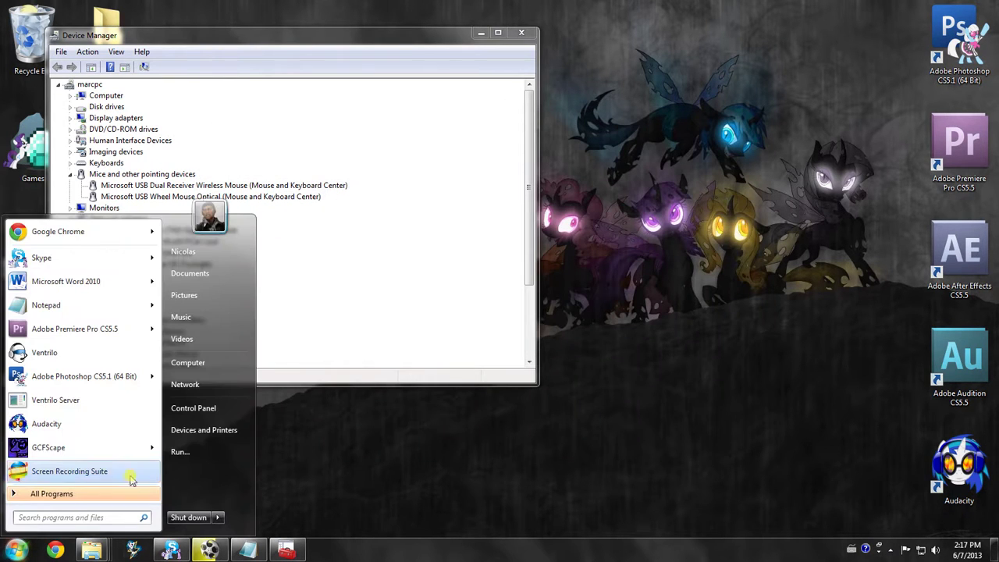
right_click(199, 363)
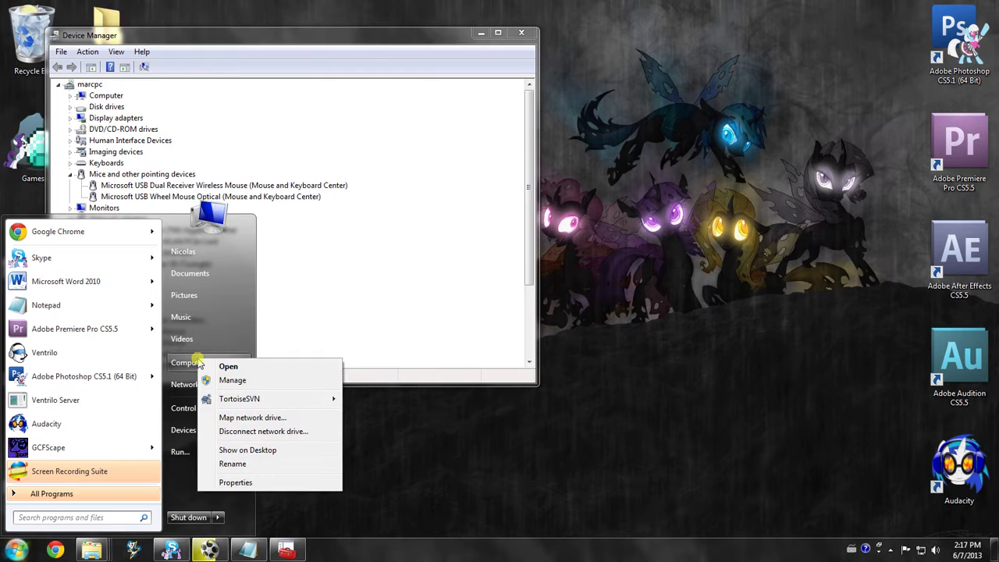
click(236, 483)
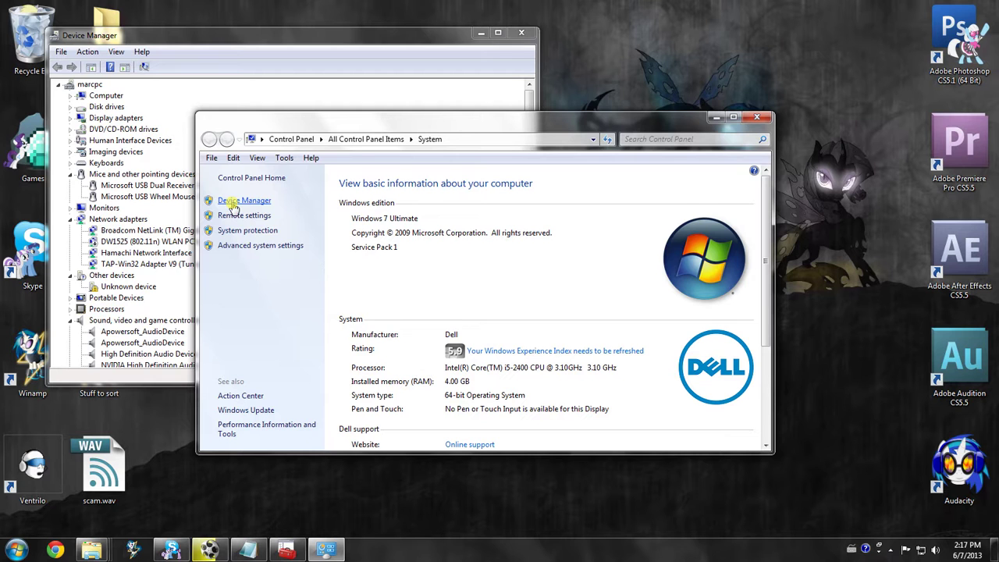
Open Device Manager from the System page, close the older window, and select Unknown device.
click(232, 203)
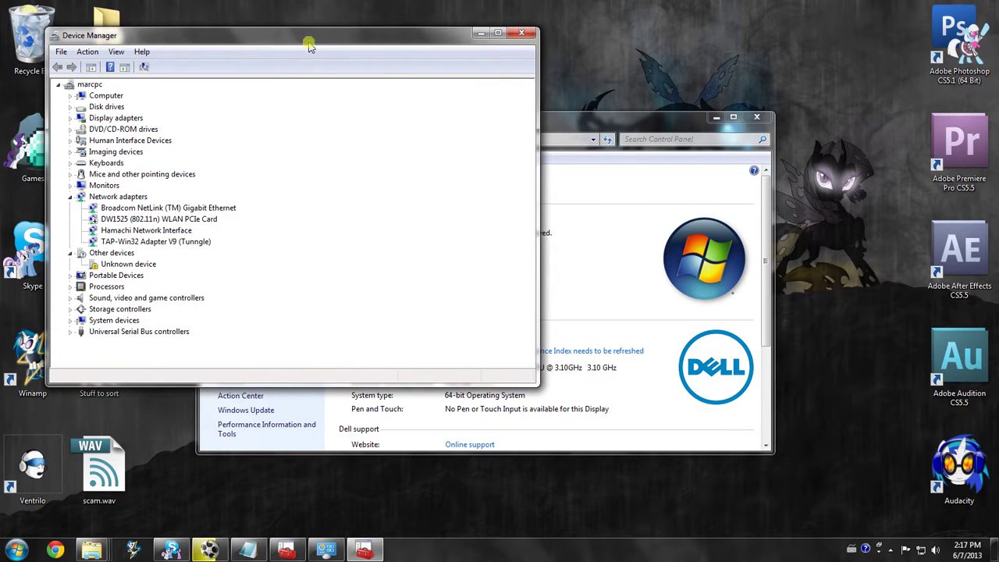
drag(311, 41, 371, 124)
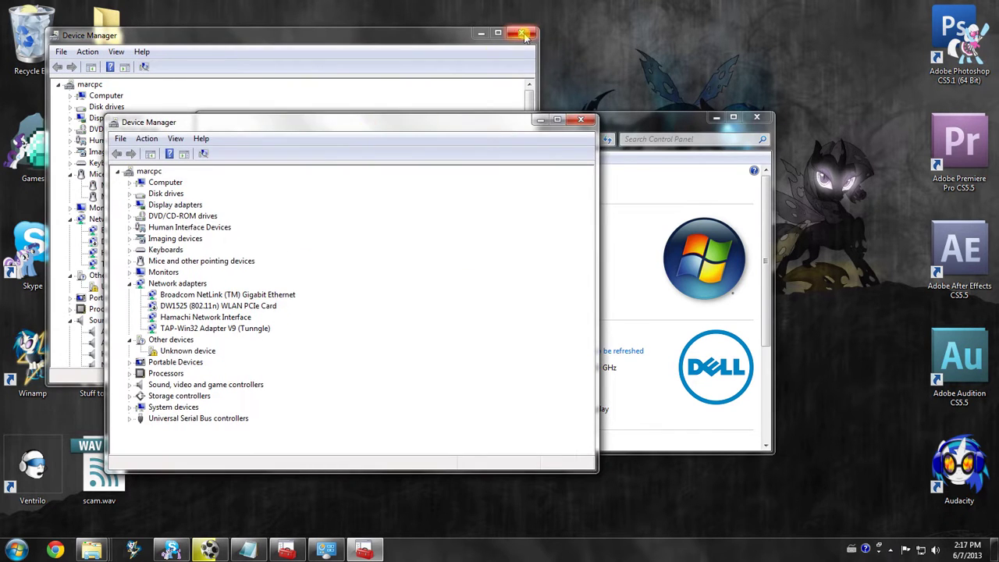
click(526, 37)
drag(364, 125, 365, 62)
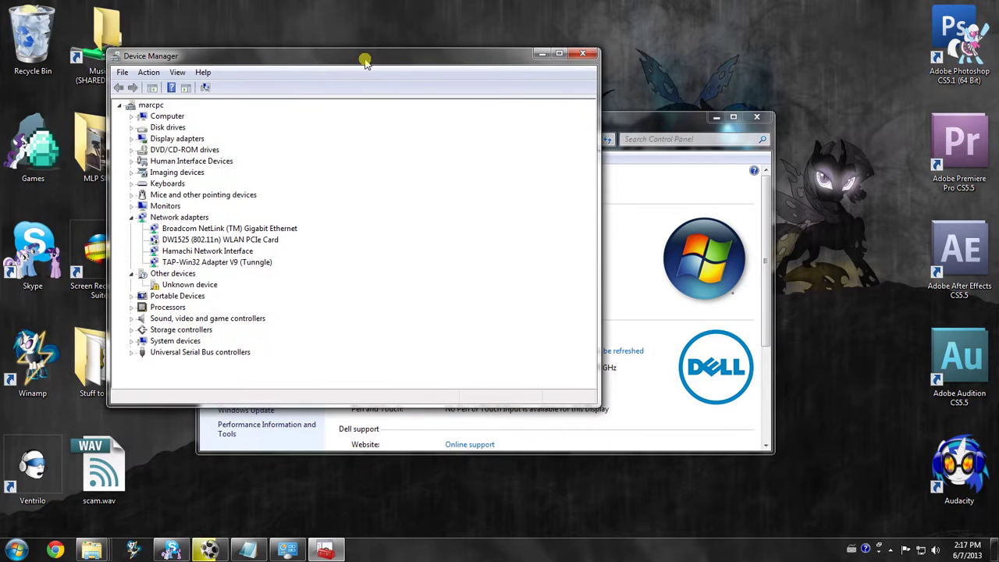
click(170, 288)
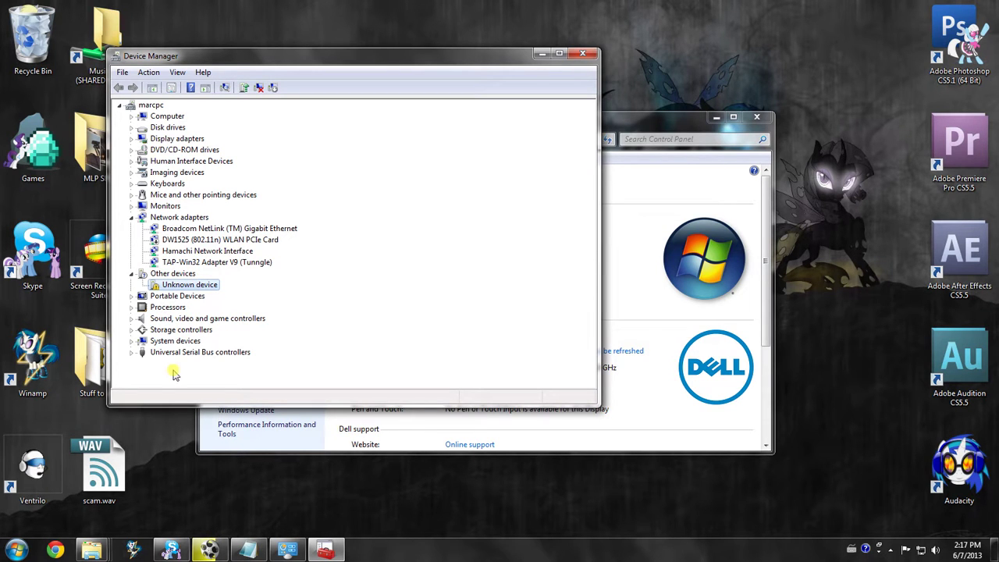
mouse_move(94, 551)
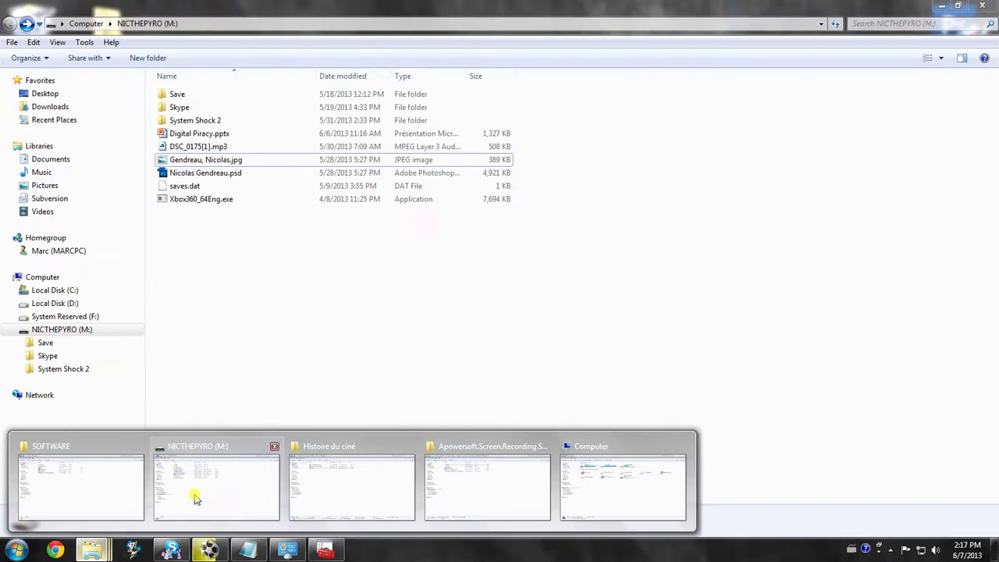
click(195, 498)
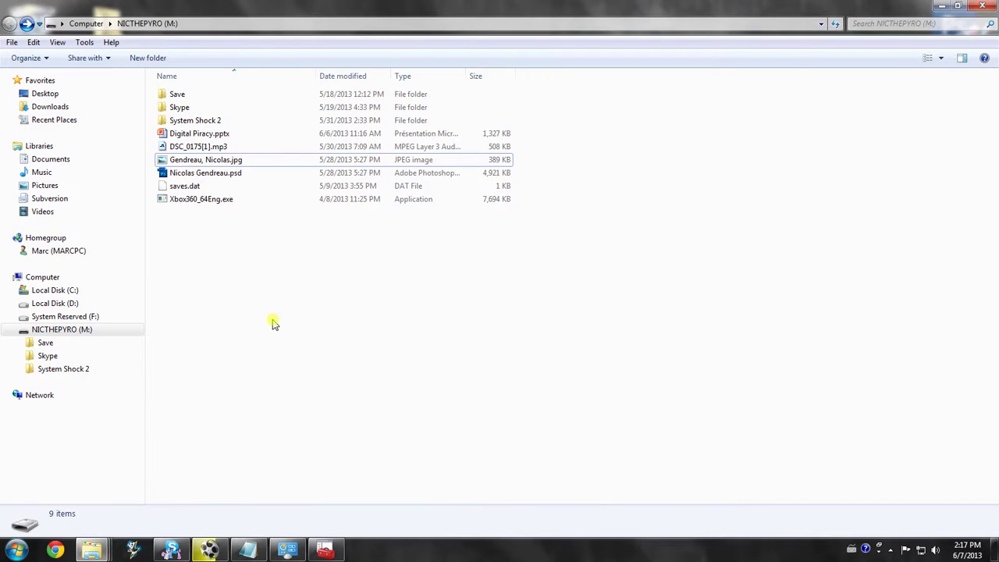
click(211, 201)
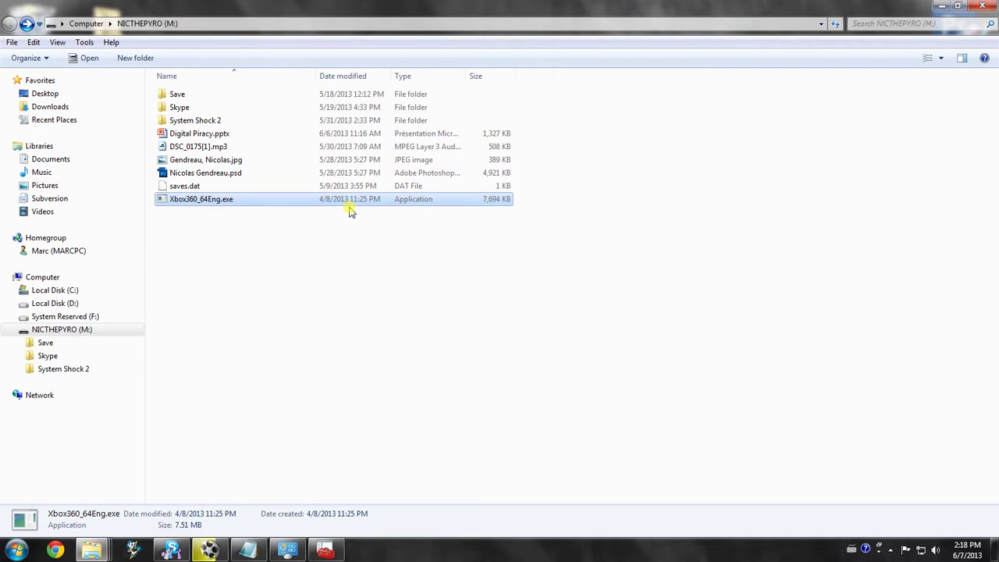
click(941, 11)
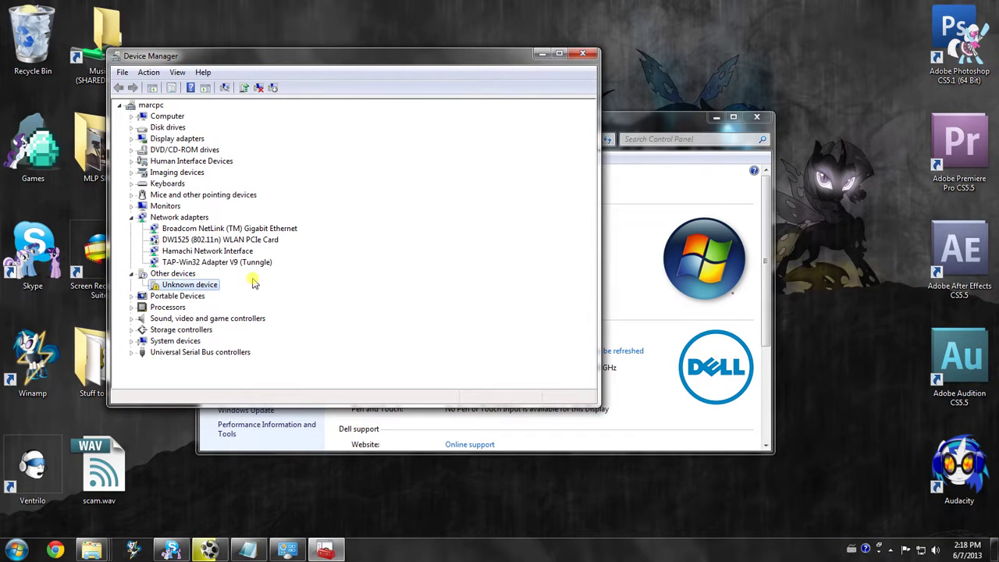
Update the Unknown device's driver manually, choosing from a list with Have Disk.
right_click(198, 291)
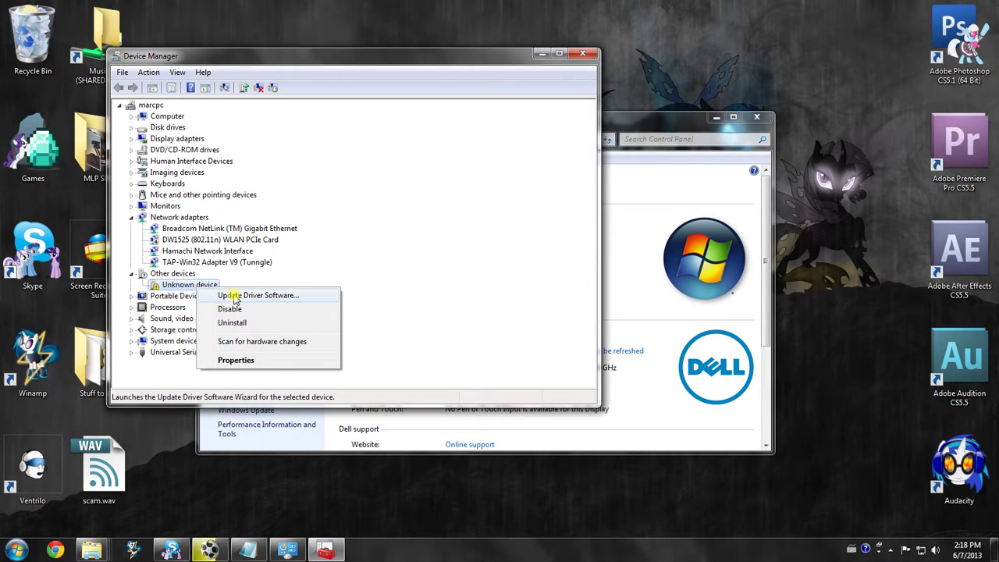
click(235, 297)
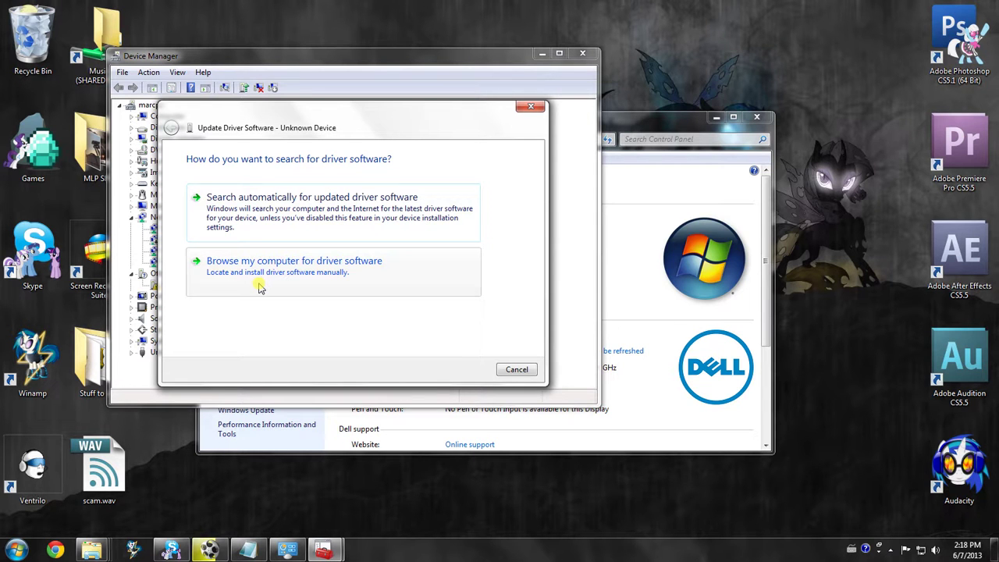
click(260, 288)
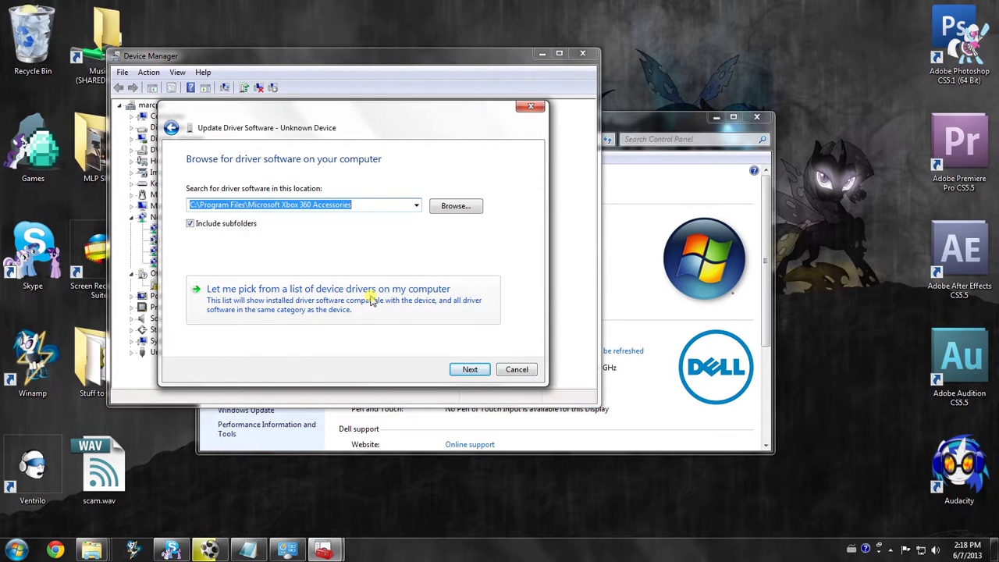
click(372, 301)
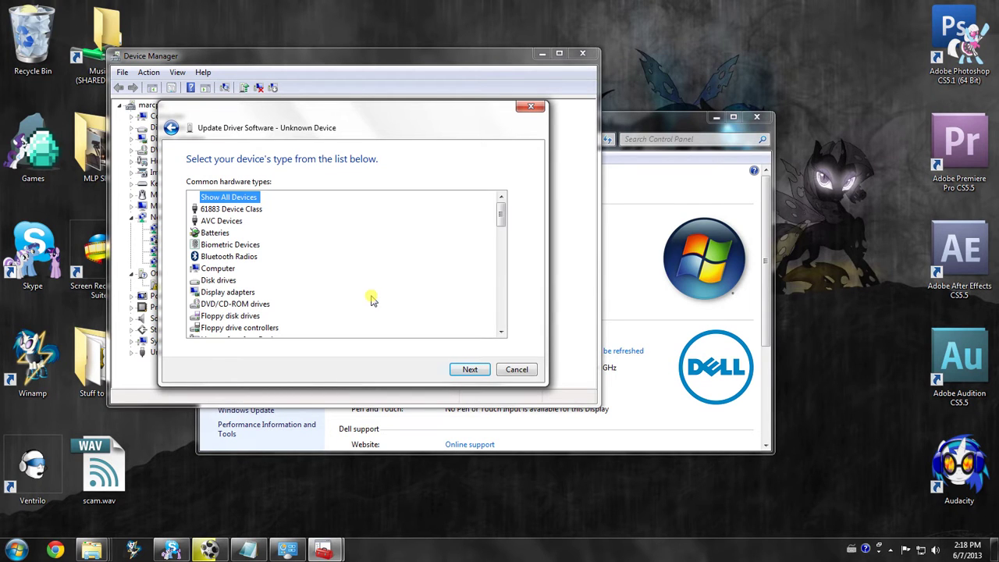
click(472, 372)
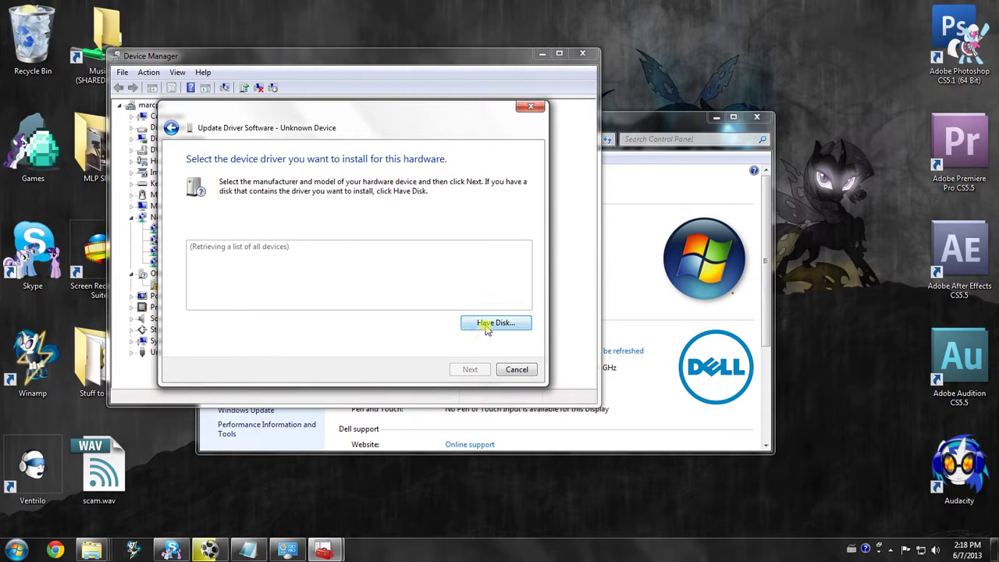
click(486, 324)
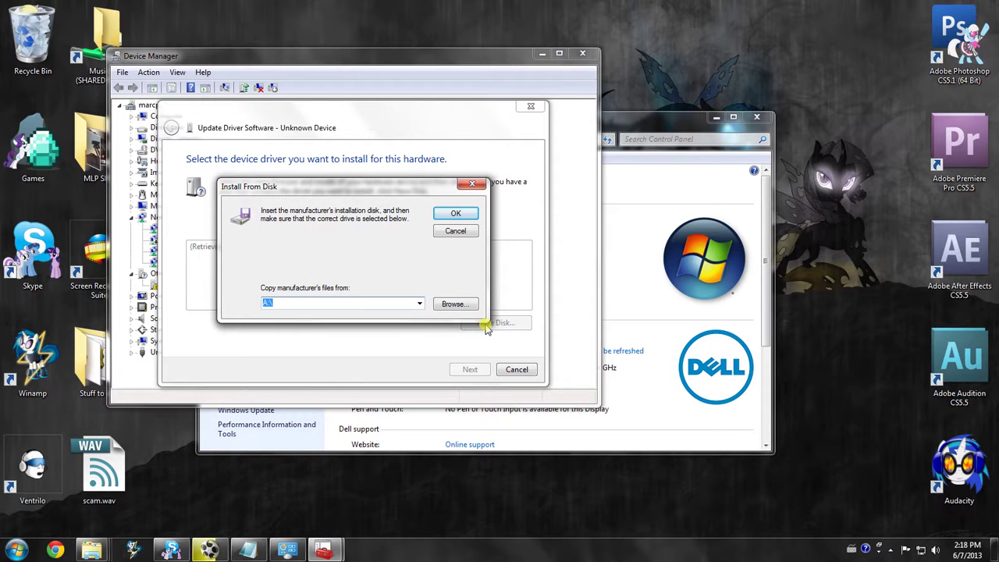
Browse to the C:\Program Files\Microsoft Xbox 360 Accessories folder.
click(456, 306)
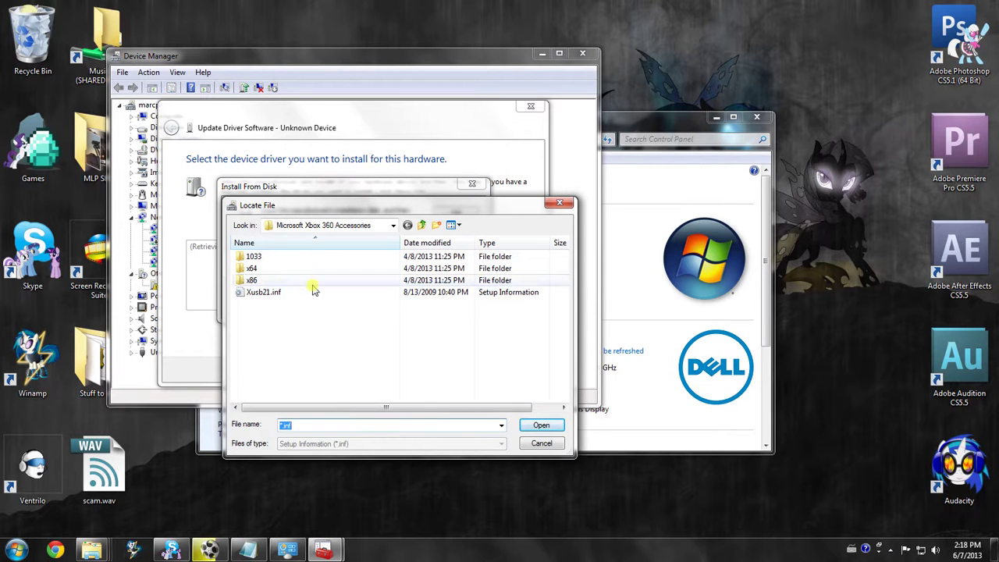
click(422, 226)
click(422, 226)
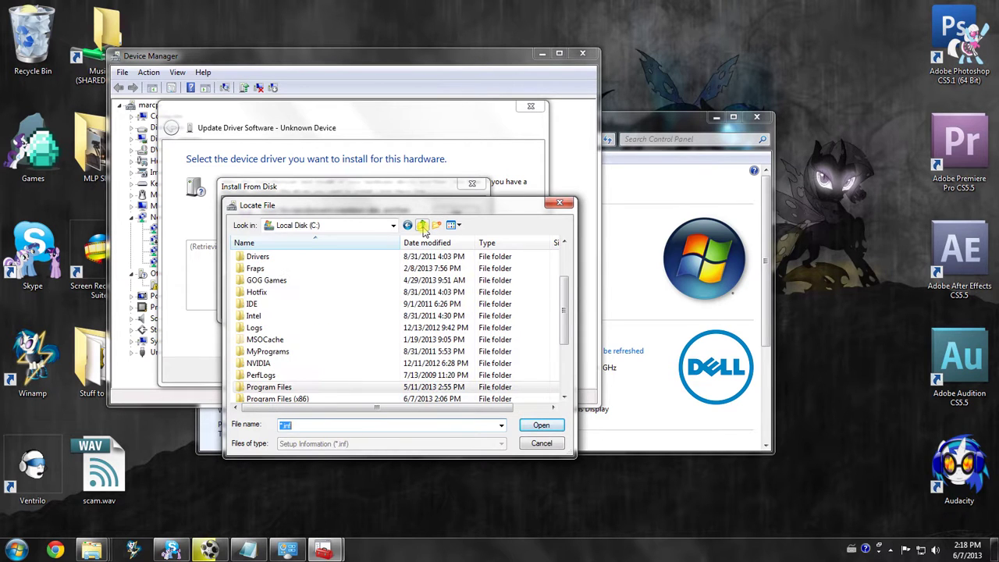
drag(564, 313, 562, 342)
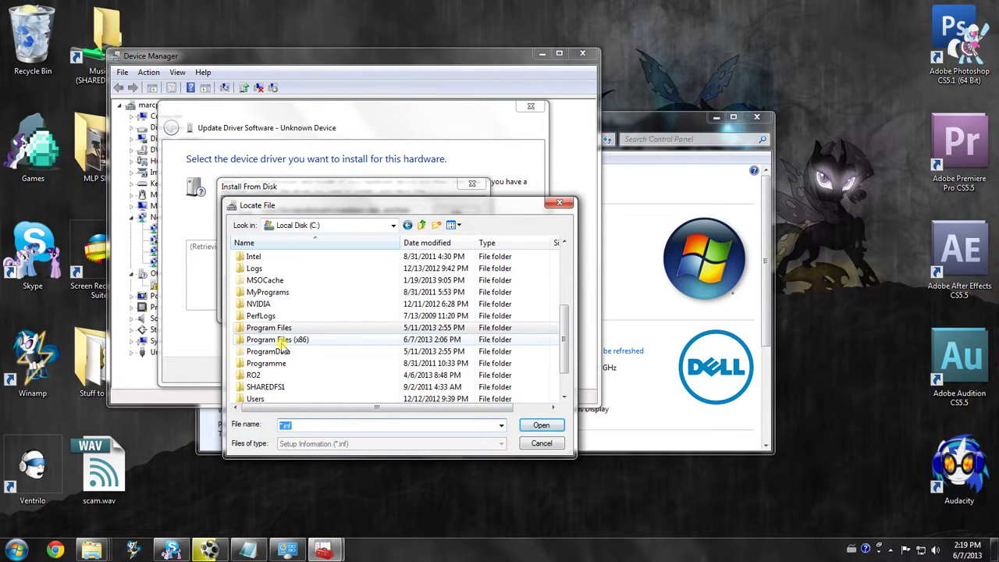
click(264, 329)
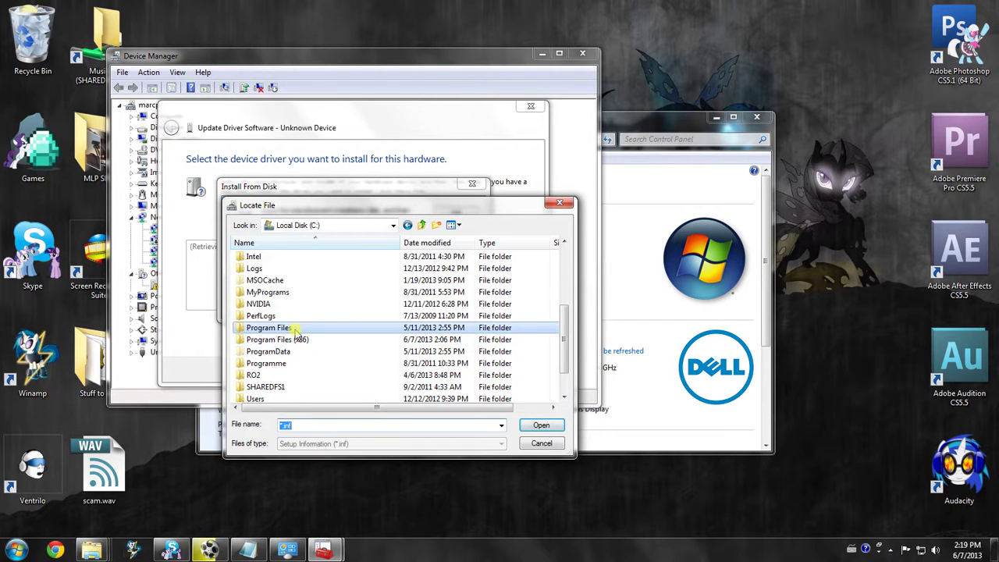
double_click(294, 329)
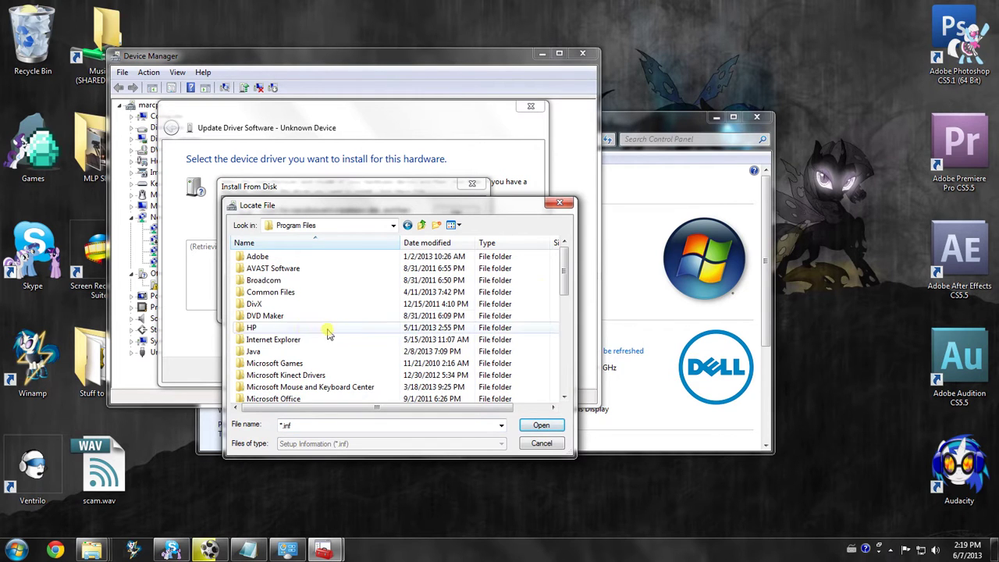
click(562, 268)
drag(562, 268, 564, 304)
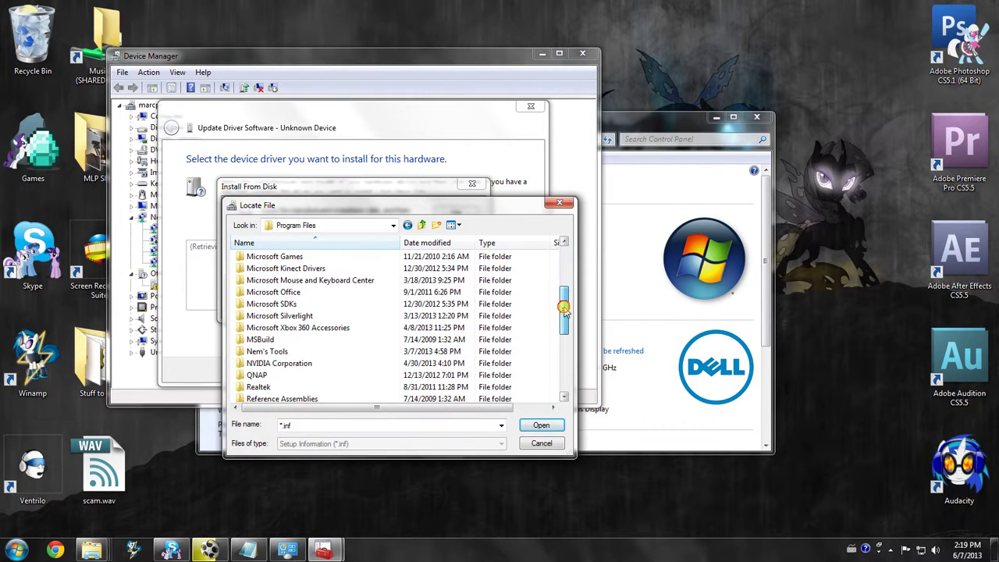
double_click(342, 329)
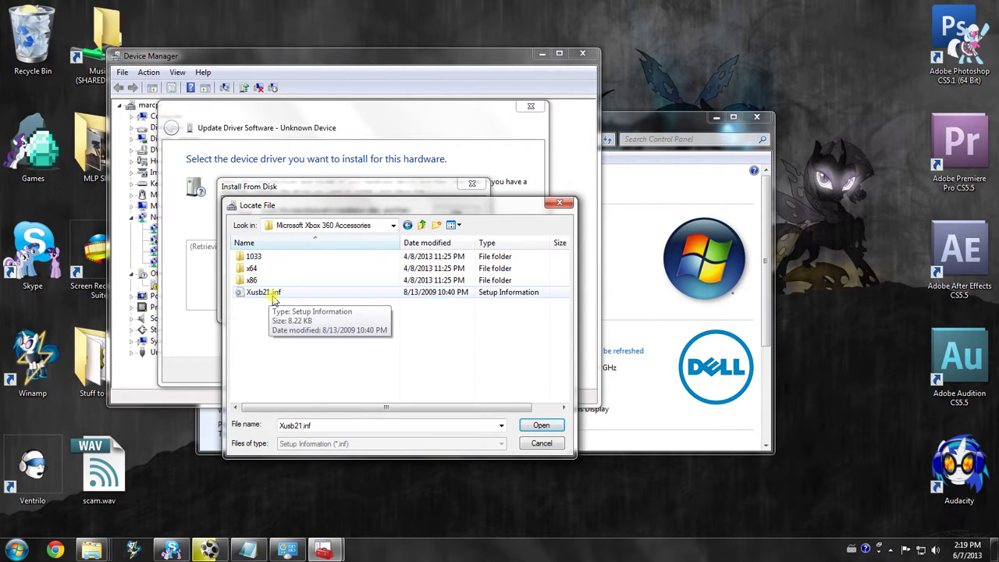
Use Xusb21.inf as the disk source to list its Xbox 360 driver models.
click(319, 295)
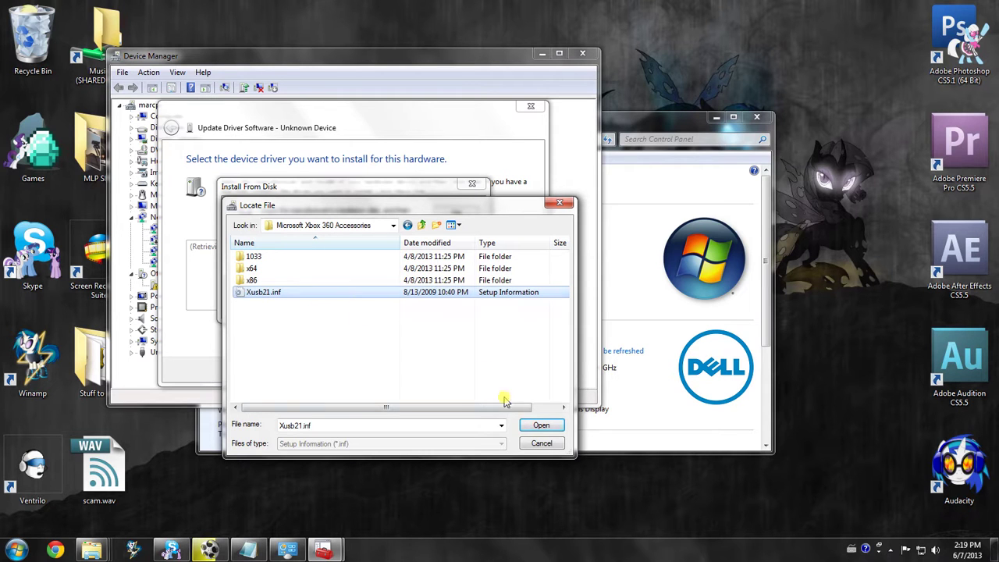
click(538, 428)
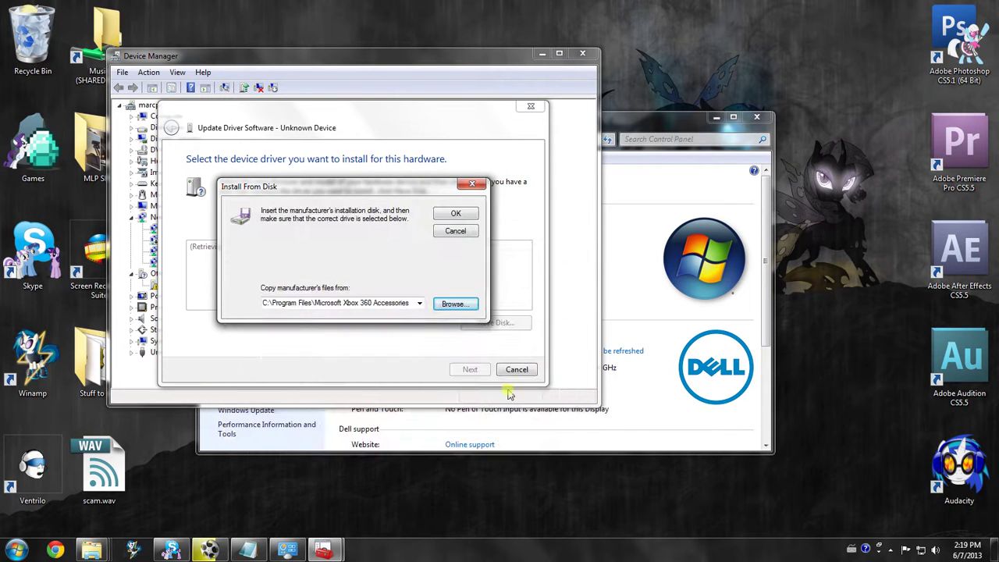
click(452, 217)
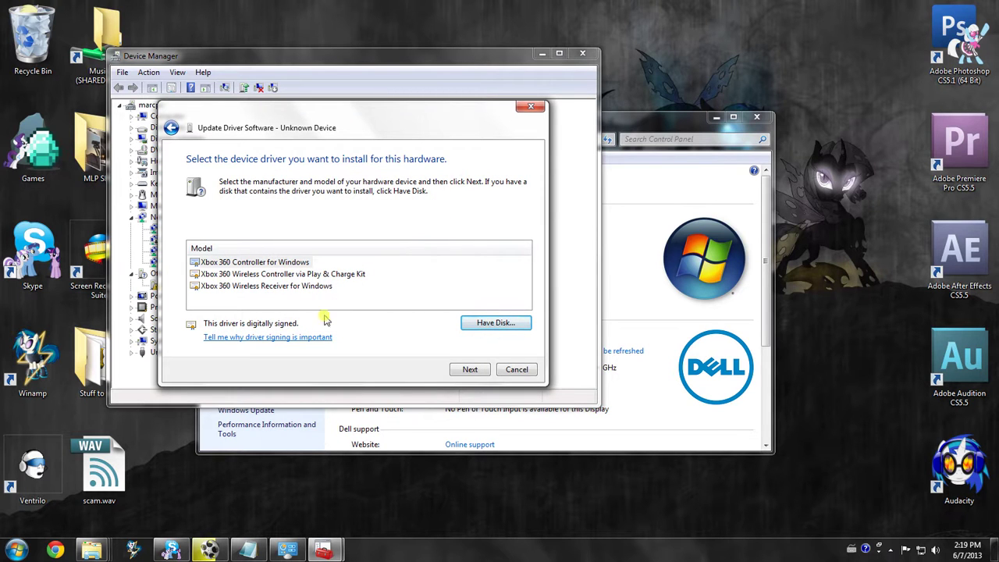
Install the Xbox 360 Controller for Windows driver, accept the warning, and close the wizard.
click(469, 370)
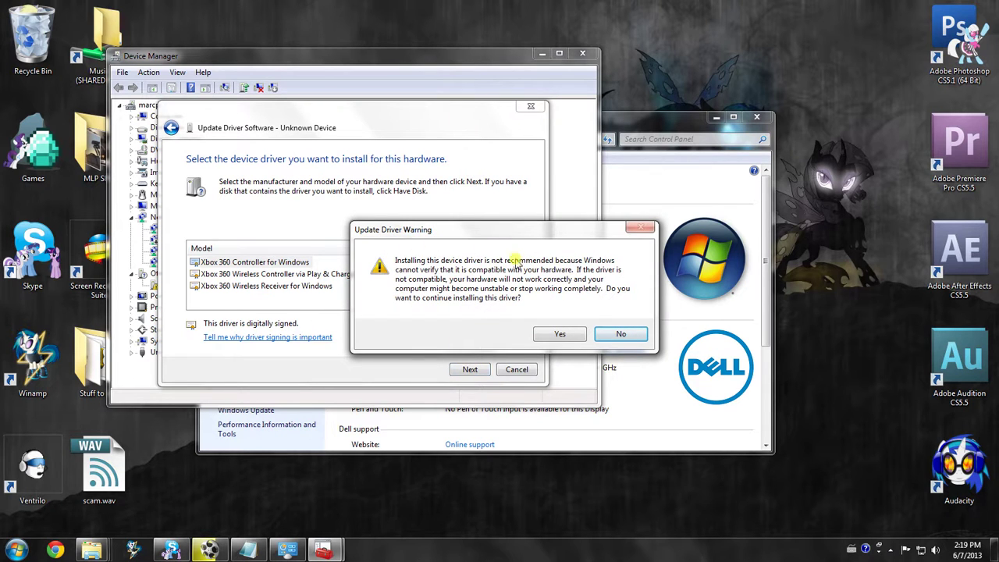
click(567, 337)
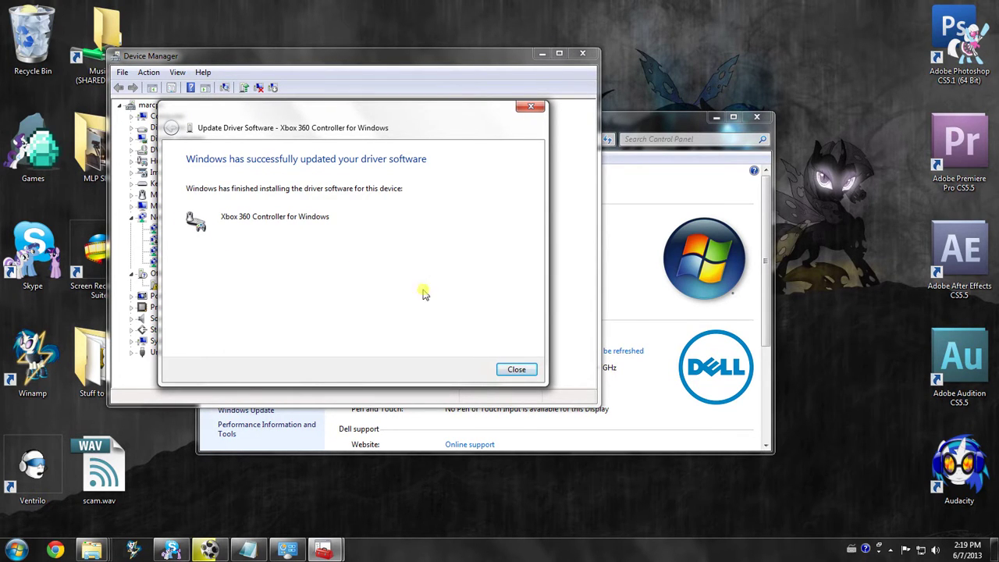
click(518, 371)
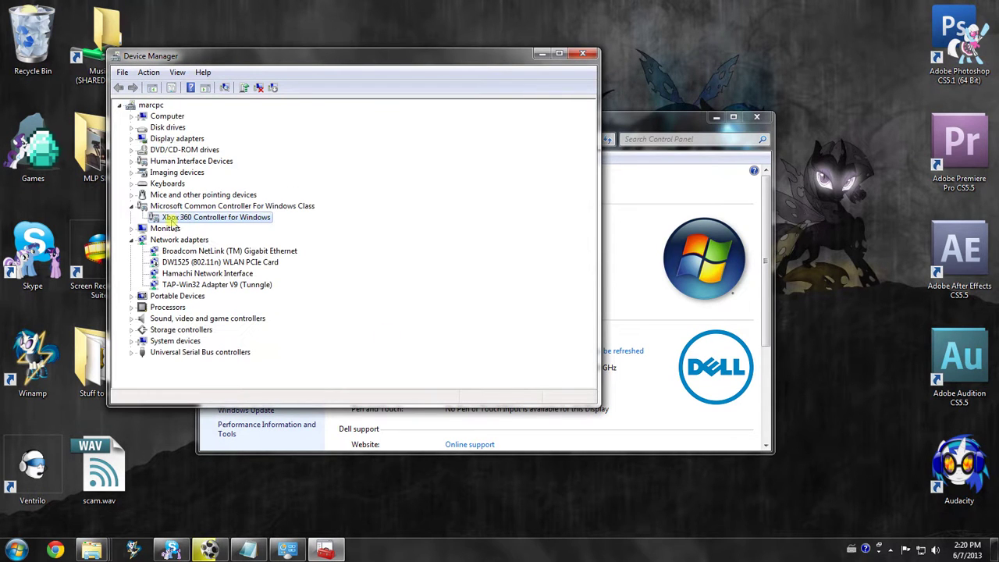